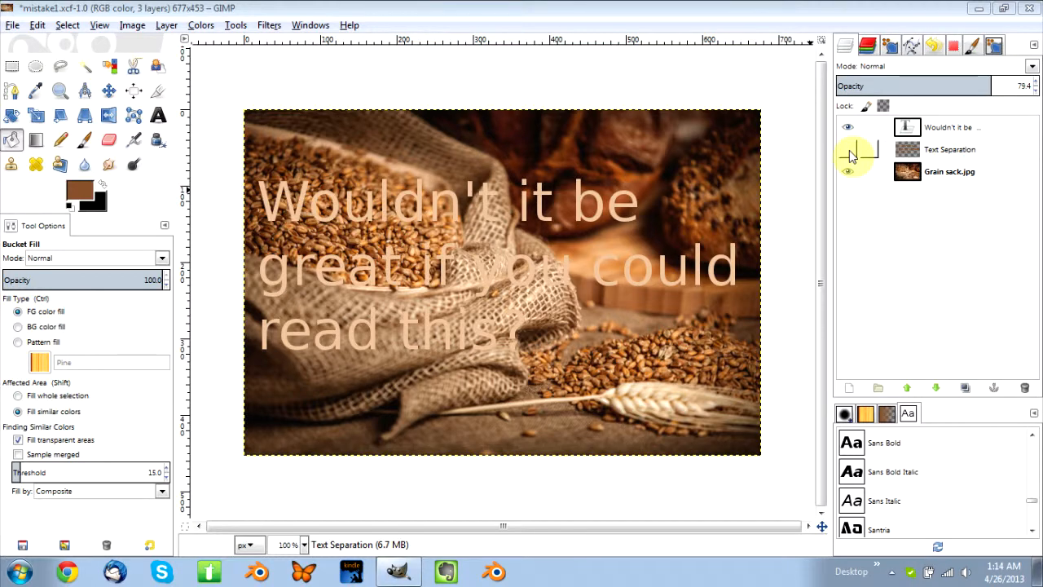
Delete the existing Text Separation layer from the image.
left_click(849, 151)
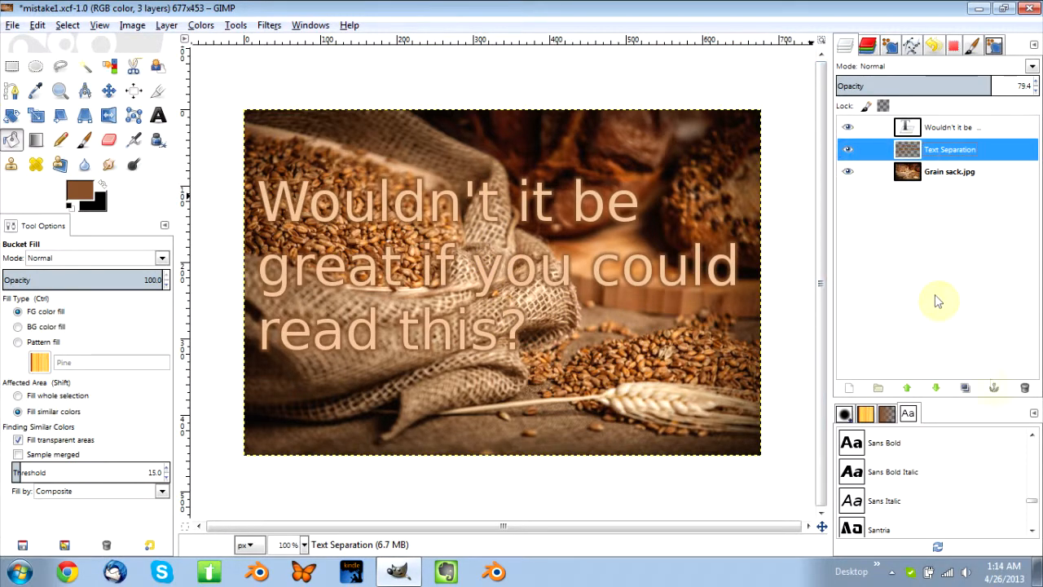
left_click(1026, 389)
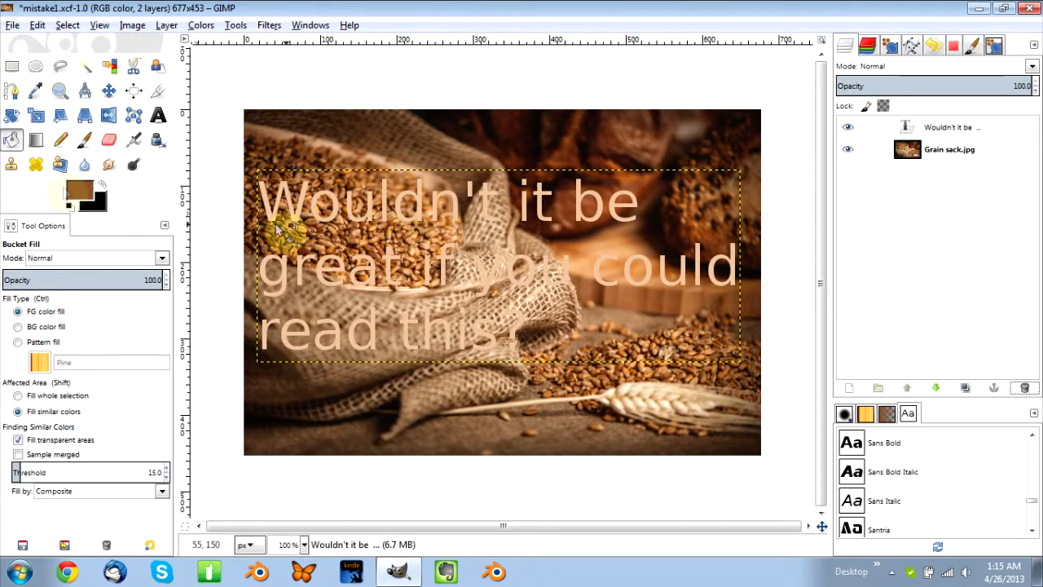
Try to sample a foreground color from the image using the eyedropper in the foreground color settings.
left_click(78, 191)
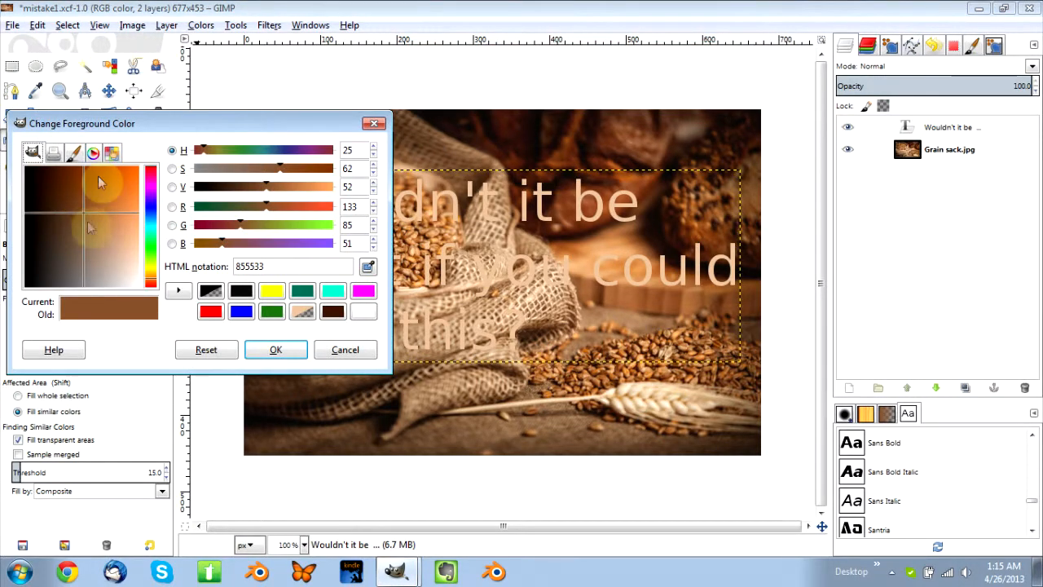
left_click(369, 270)
left_click(722, 331)
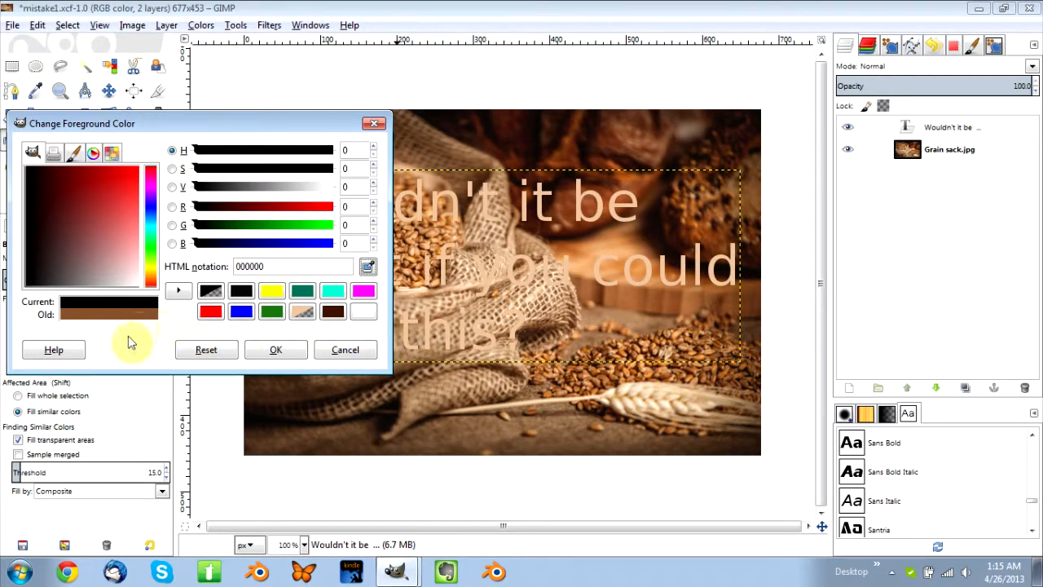
left_click(278, 350)
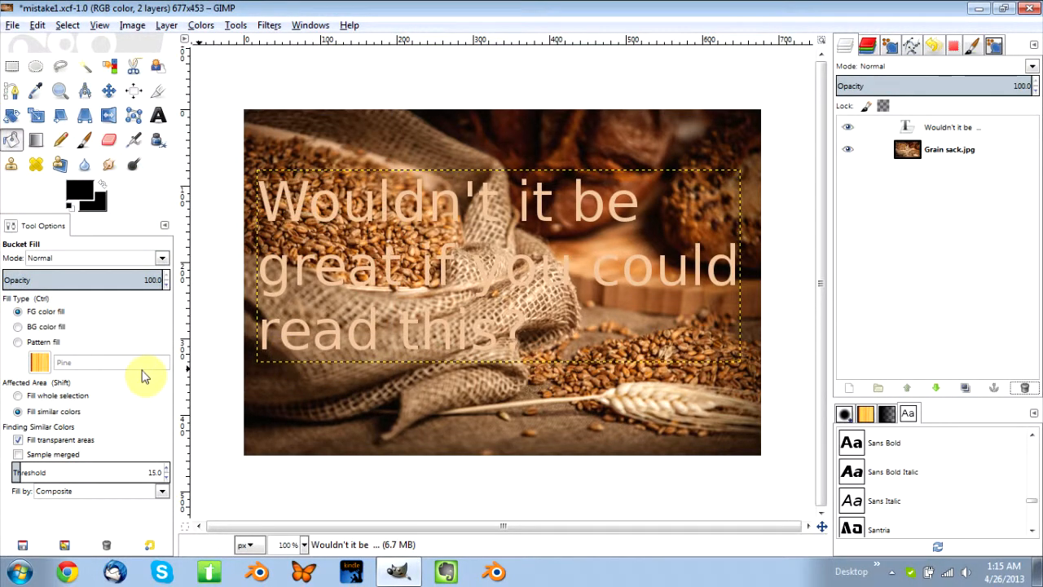
Try to sample a foreground color beside the word "be" with the Color Picker while the text layer is active.
left_click(35, 91)
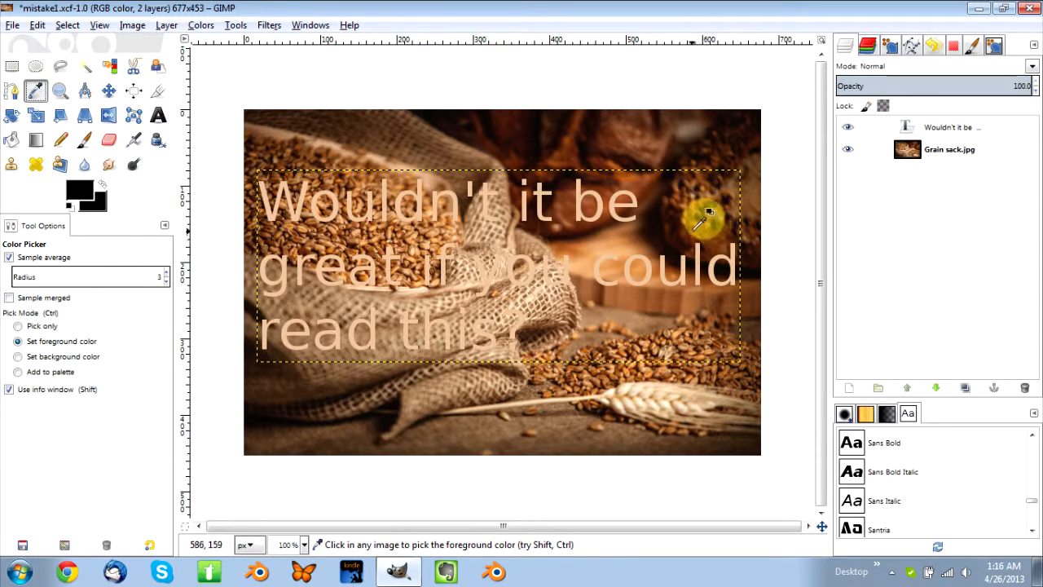
left_click(649, 219)
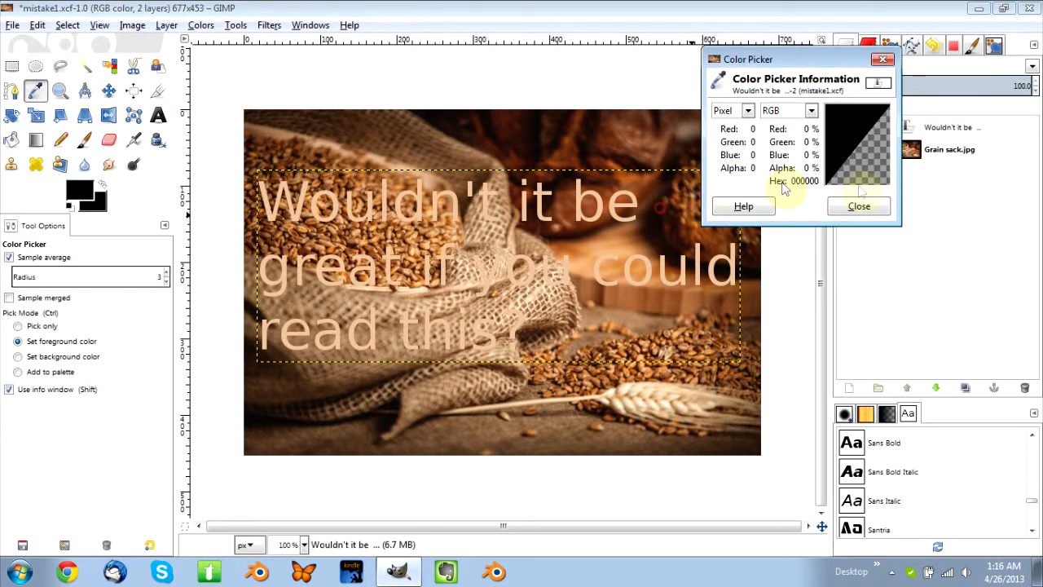
left_click(860, 205)
Sample the brown color 764323 from the Grain sack.jpg layer as the foreground color with the Color Picker.
left_click(957, 150)
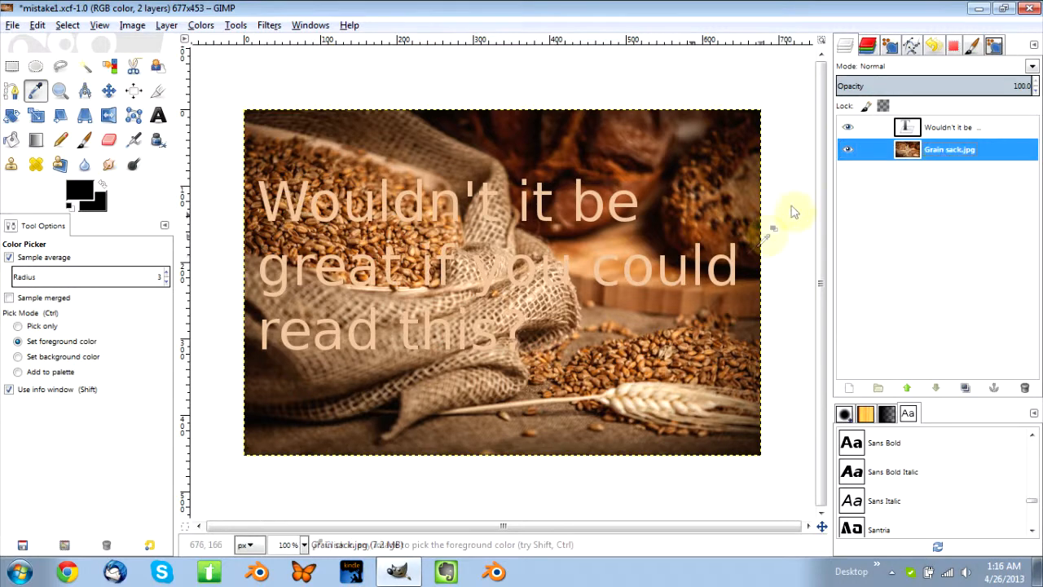
left_click(749, 221)
left_click_drag(722, 207, 728, 350)
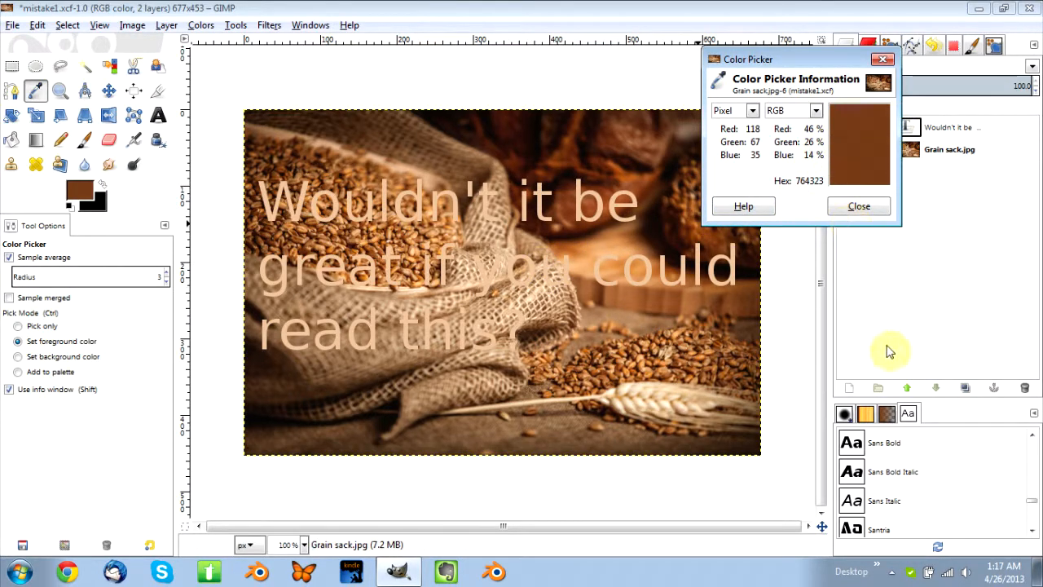
left_click(868, 208)
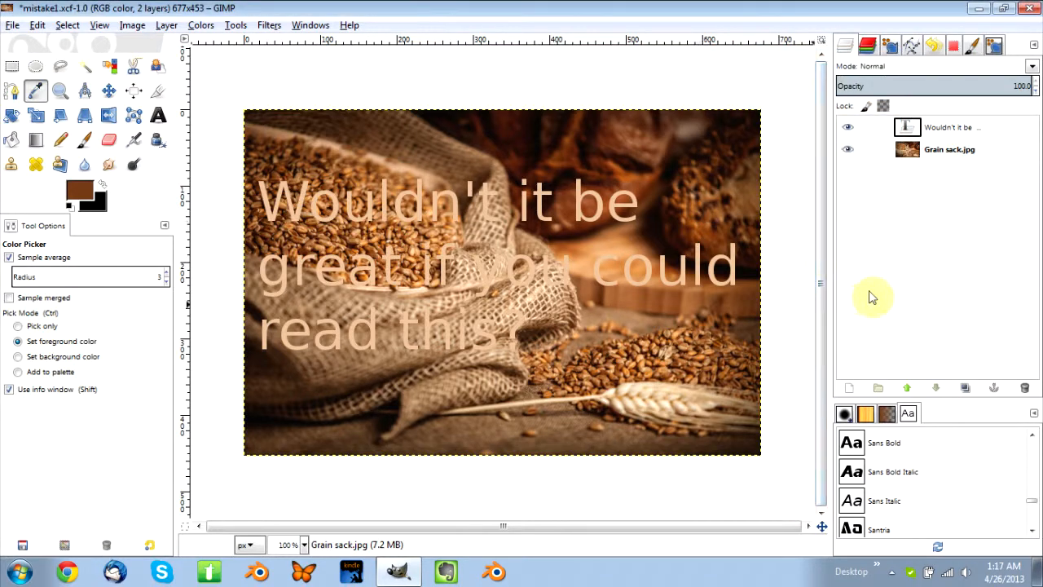
Create a selection around the lettering from the "Wouldn't it be" text layer's alpha.
left_click(955, 135)
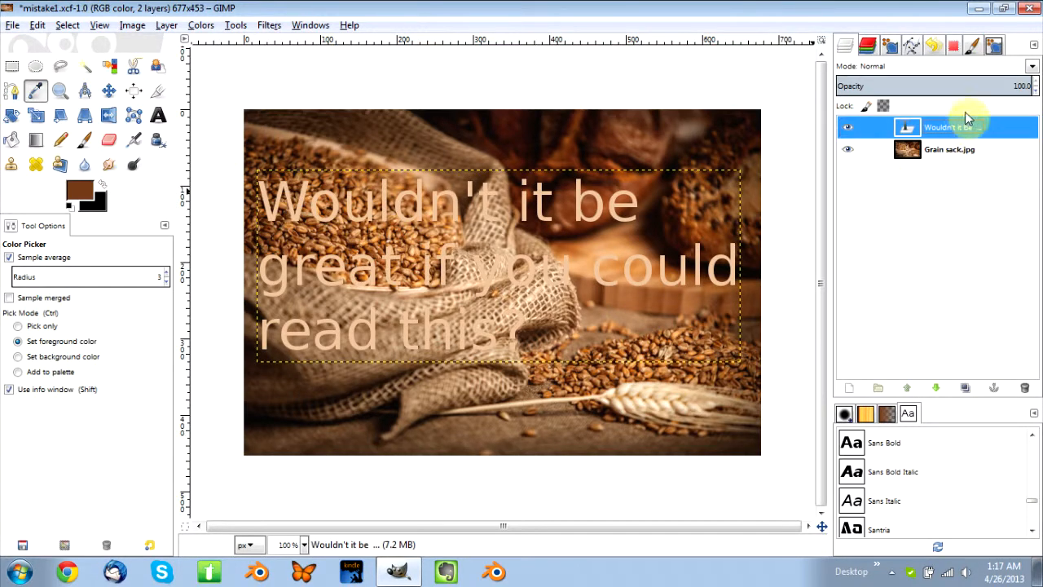
double_click(945, 133)
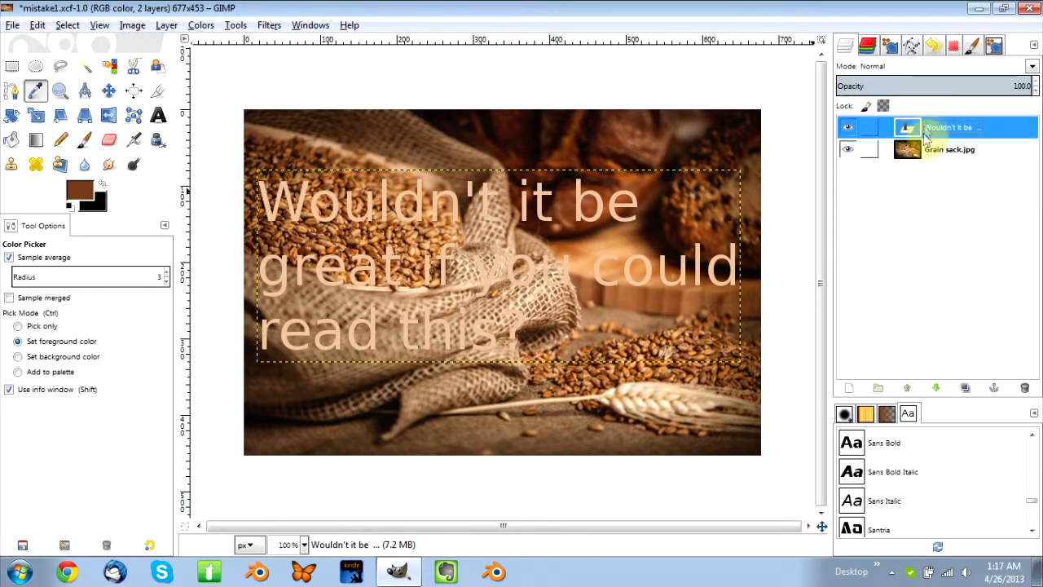
left_click(845, 45)
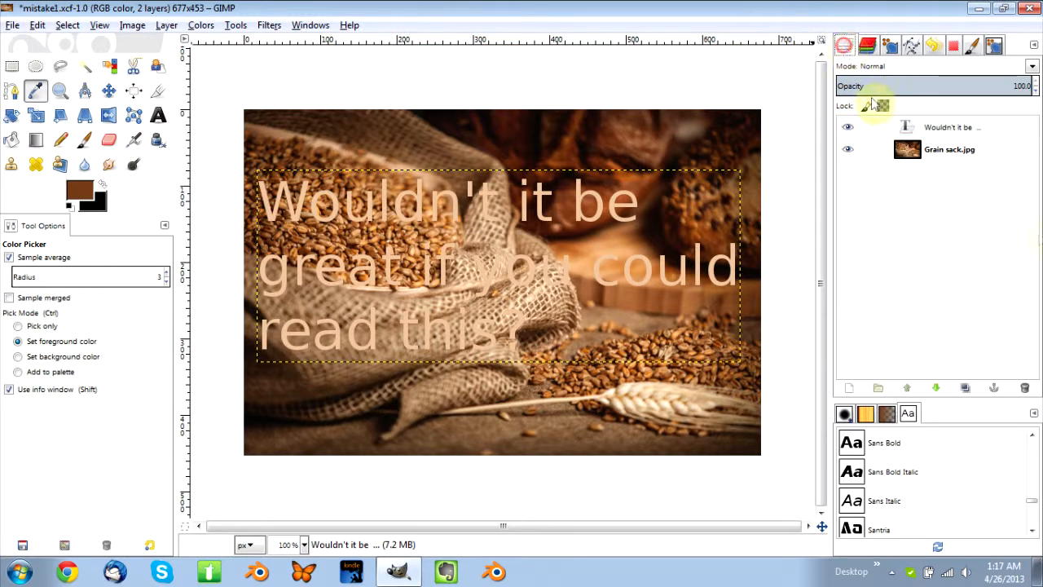
left_click(950, 130)
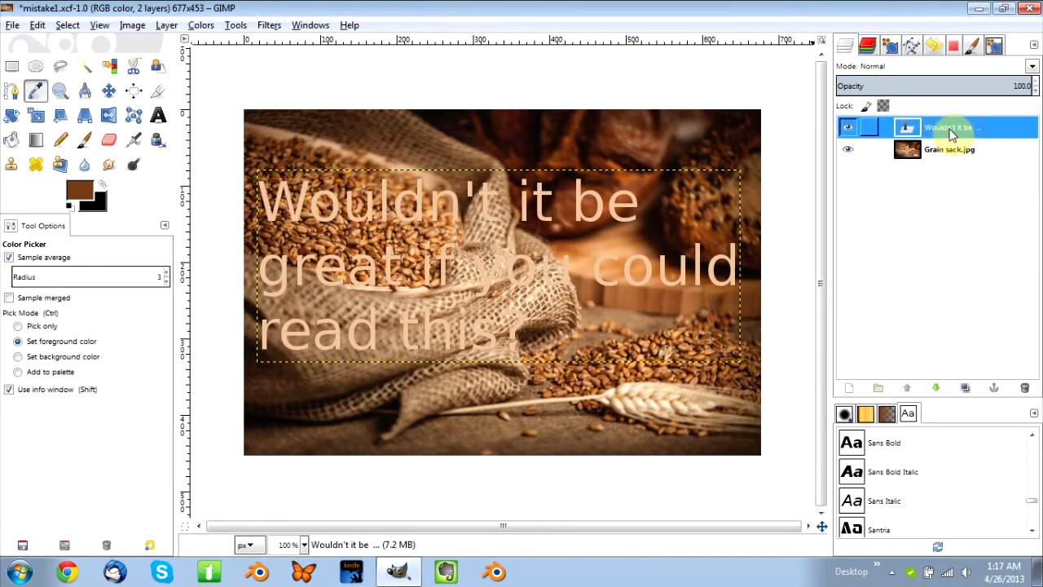
right_click(950, 131)
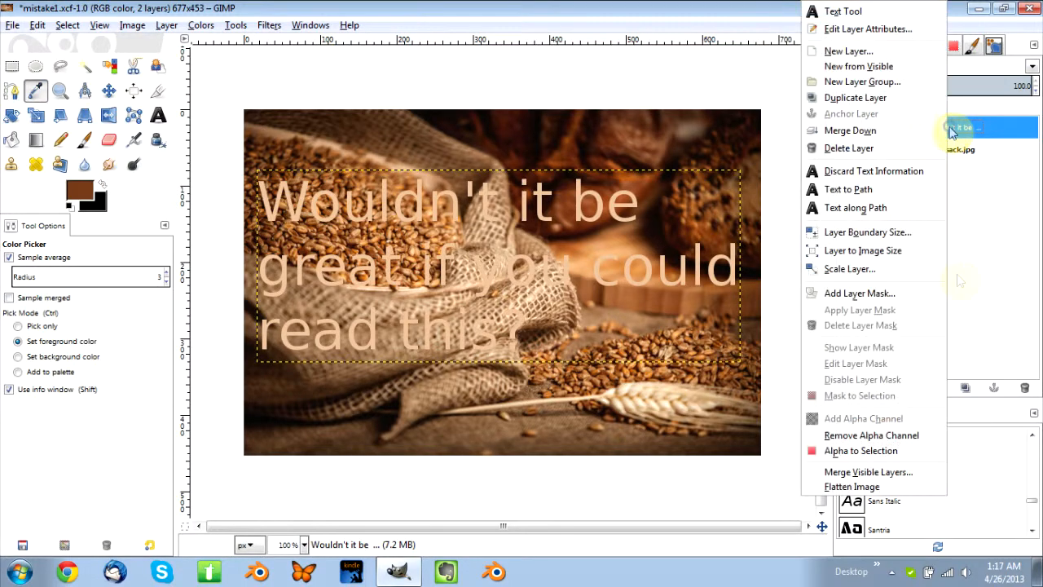
left_click(872, 451)
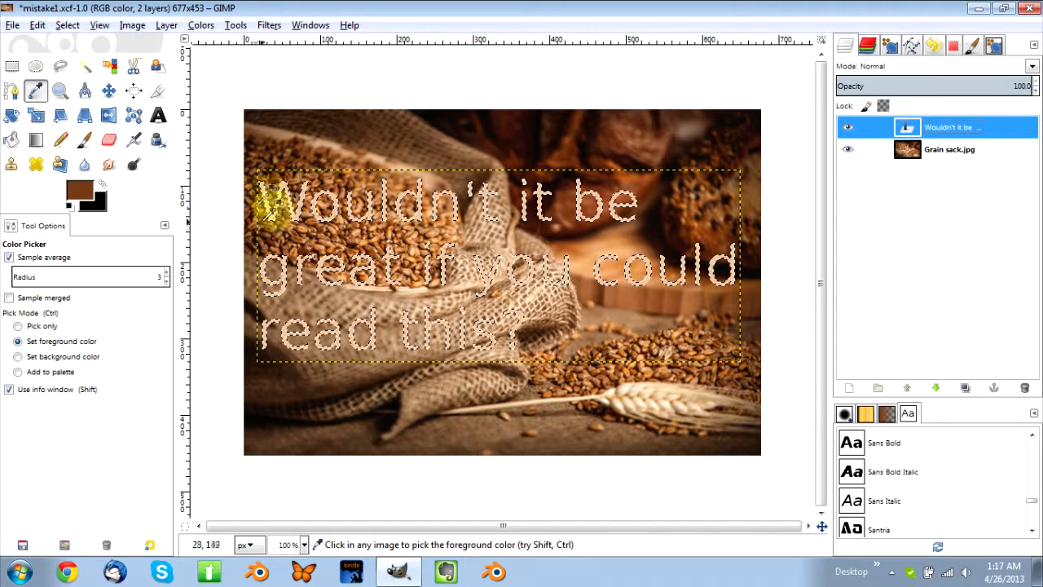
left_click(251, 188)
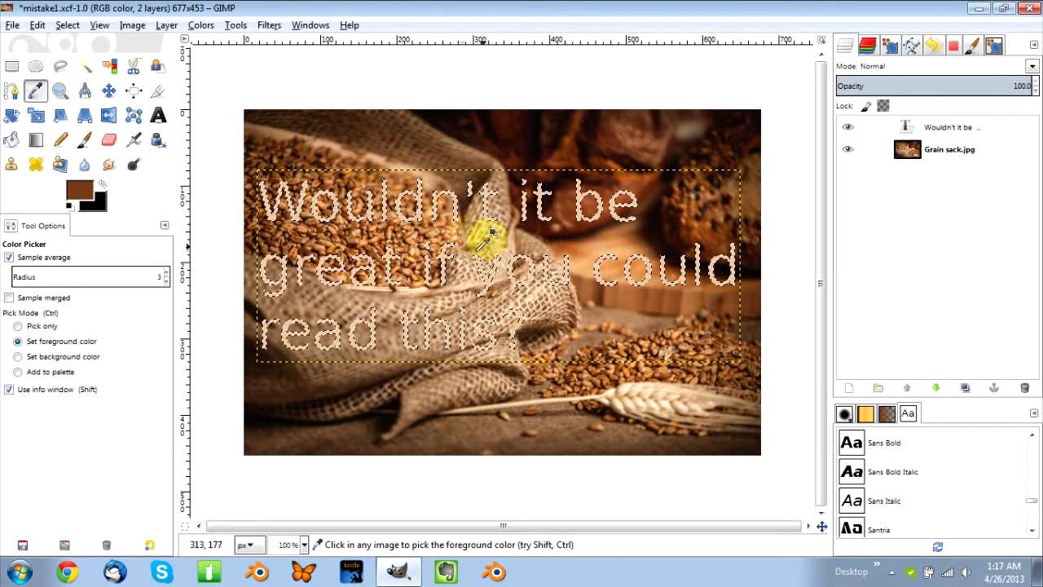
Grow the lettering selection by 3 px.
left_click(68, 26)
left_click(87, 218)
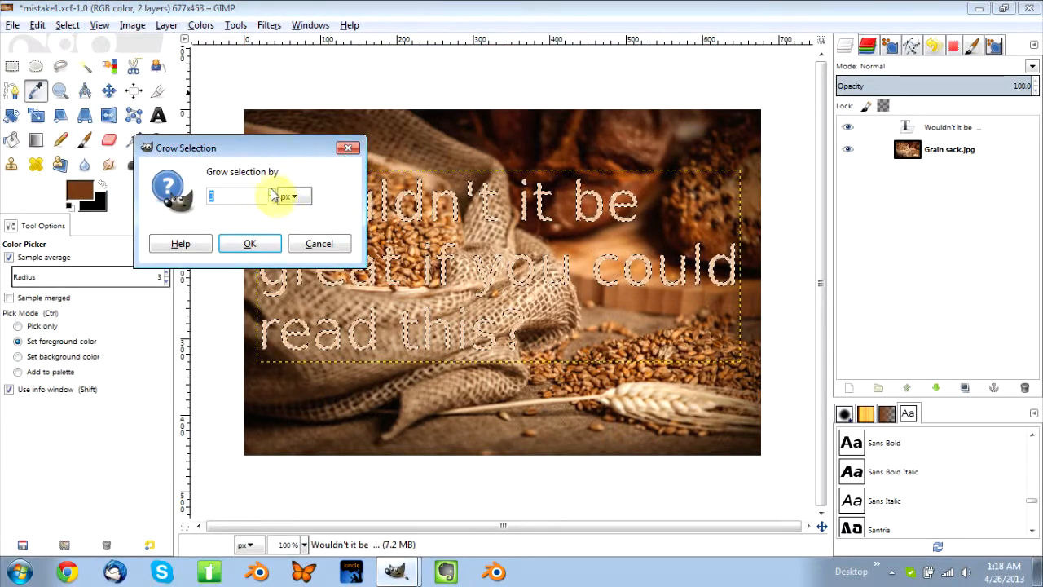
left_click(274, 202)
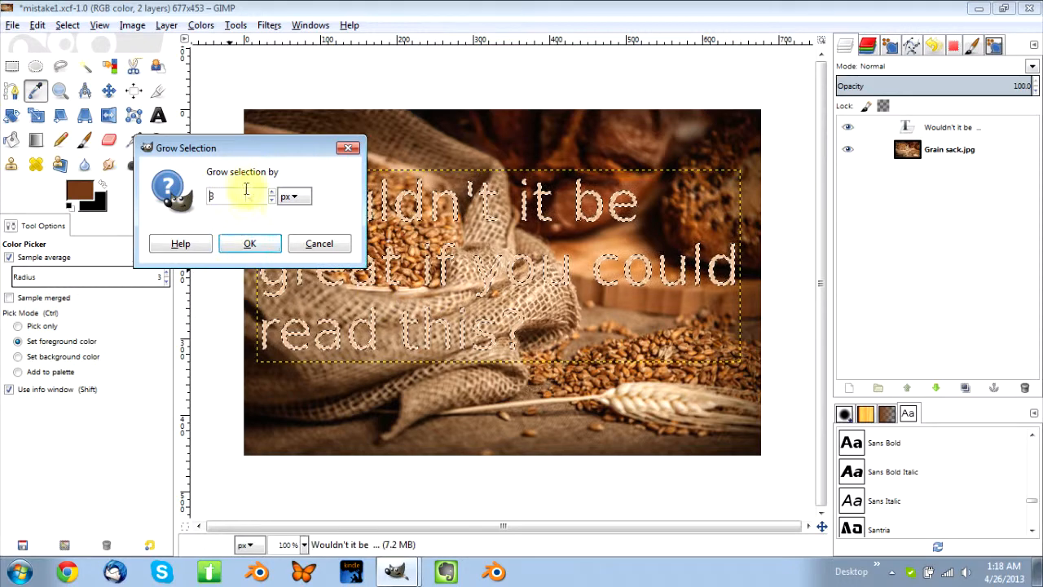
left_click(251, 246)
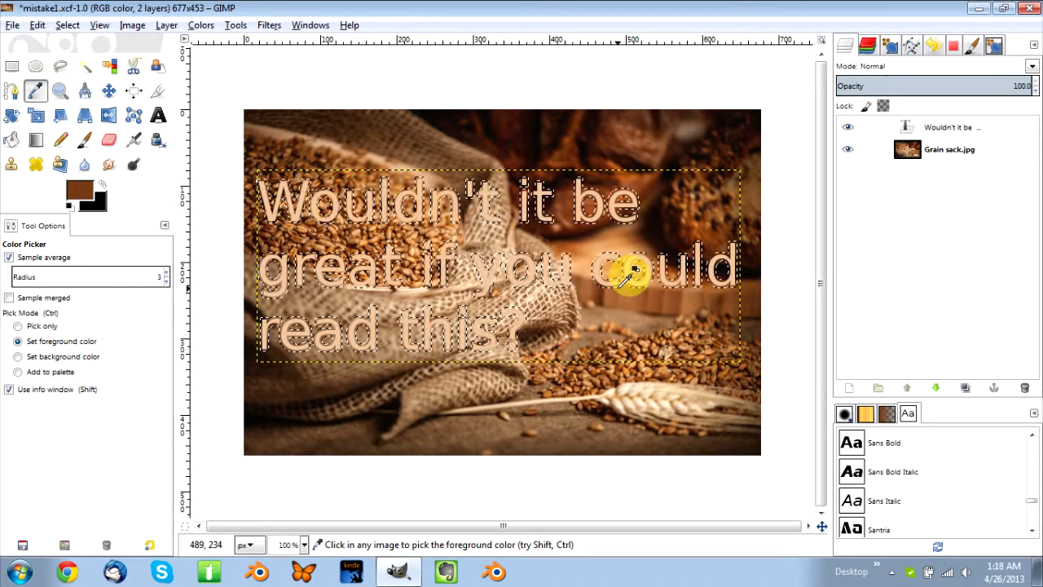
Add a transparent 677 × 453 px layer named "Text Separation".
left_click(850, 388)
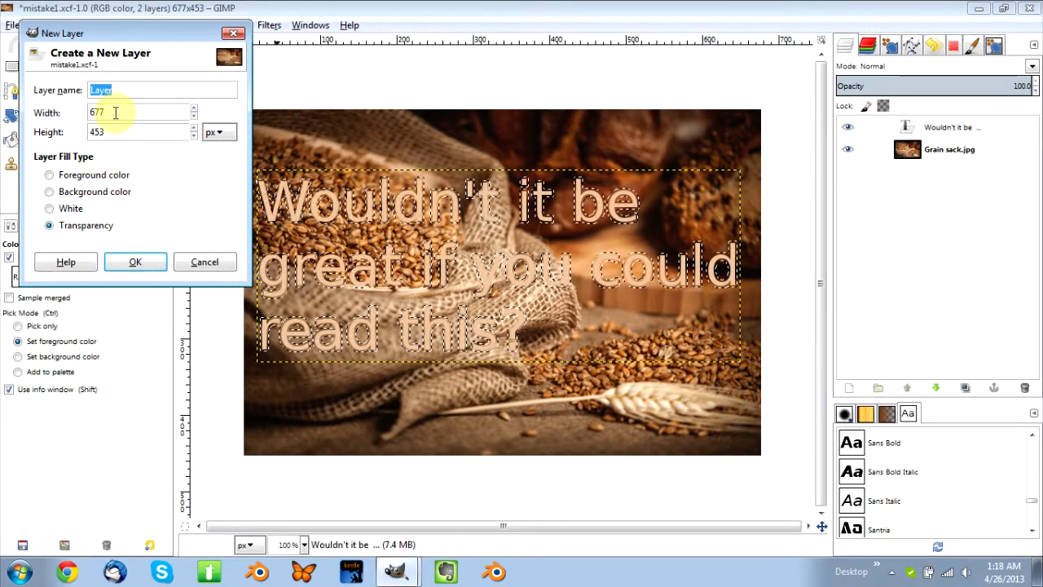
type("Text Separation")
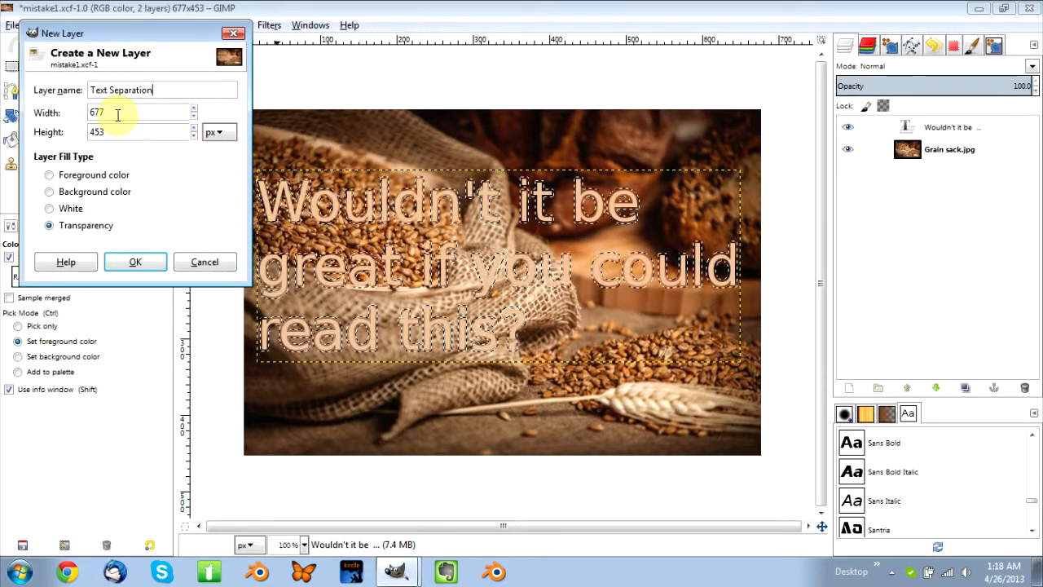
left_click(151, 267)
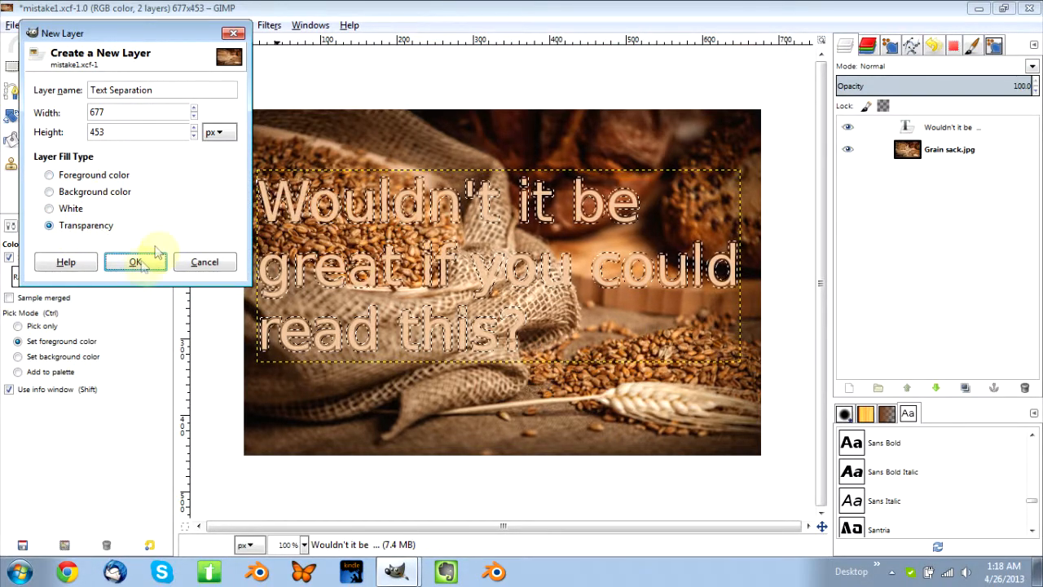
left_click(136, 264)
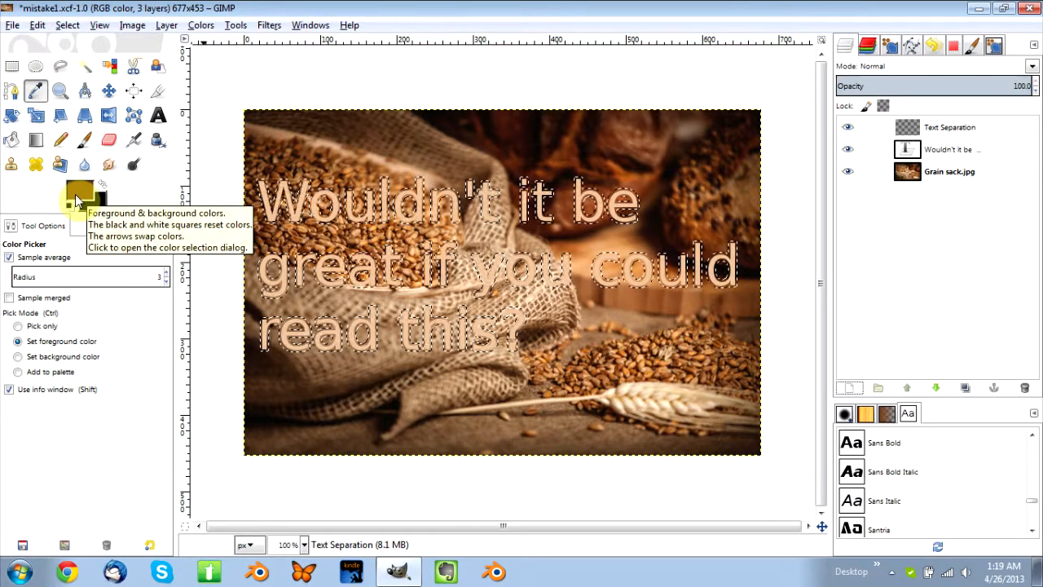
Bucket-fill the grown selection on the Text Separation layer with the brown foreground color and clear the selection.
left_click(11, 140)
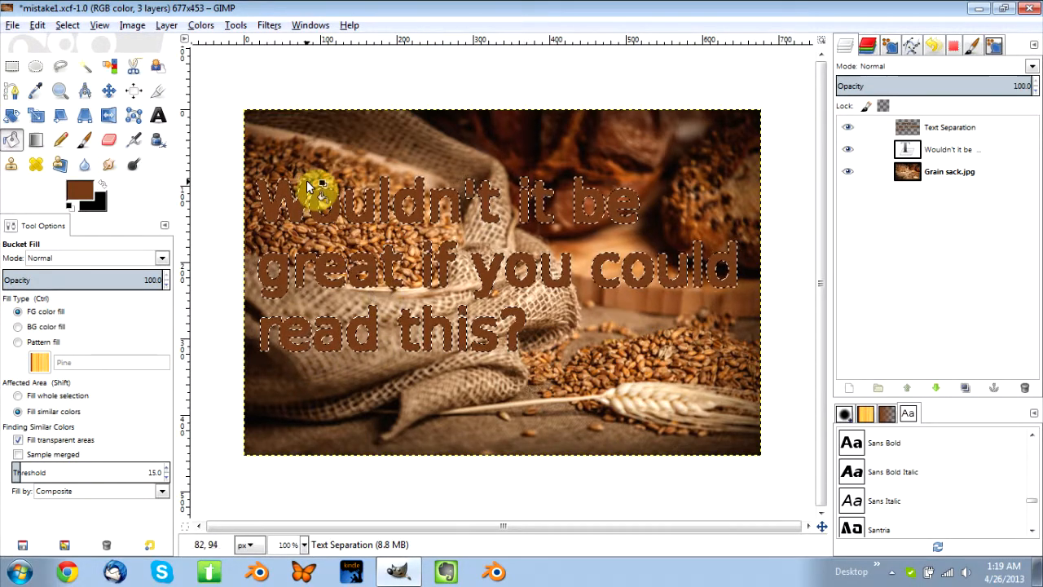
left_click(68, 26)
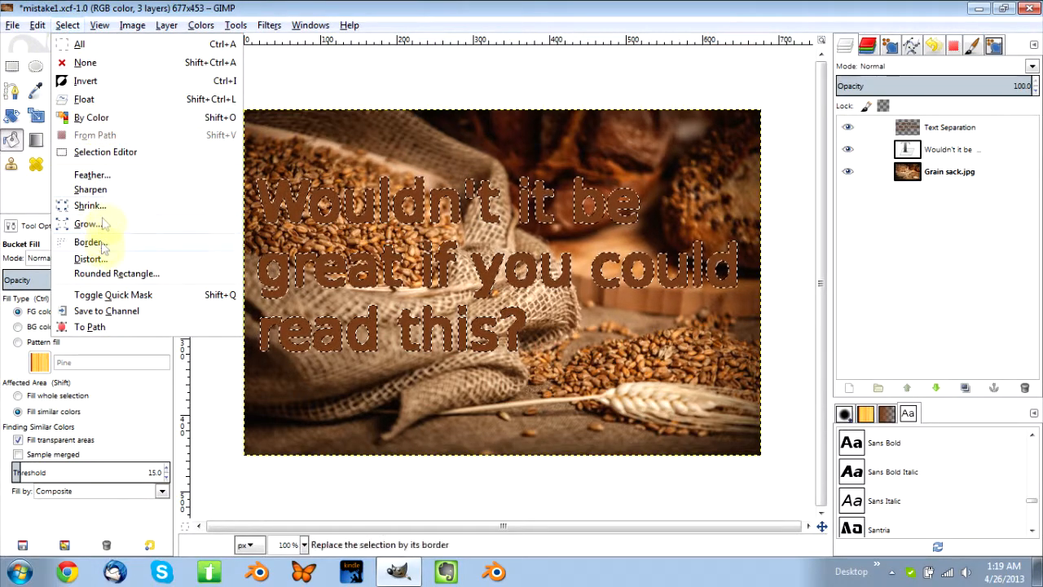
left_click(88, 63)
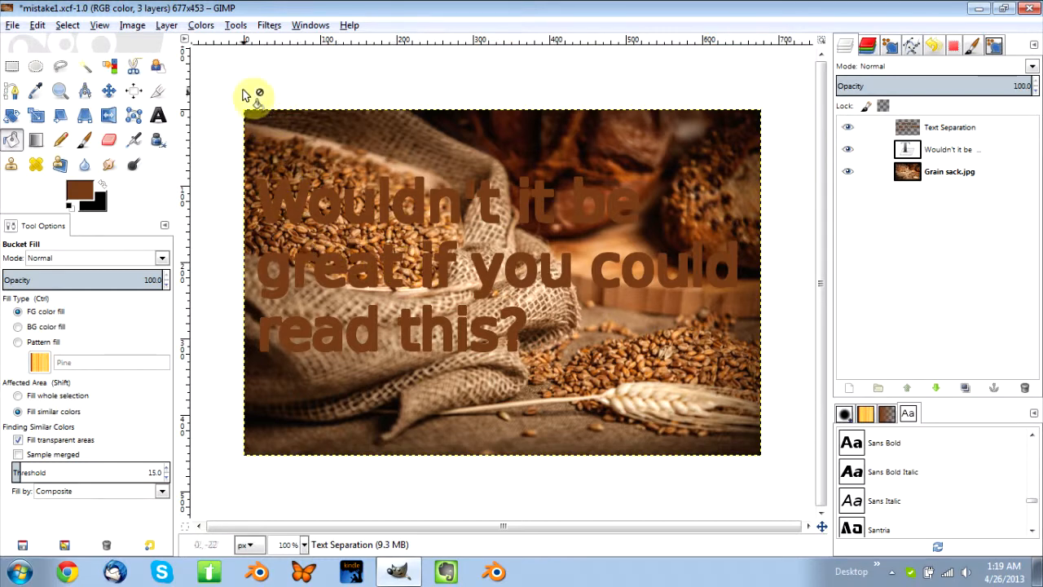
Apply a Gaussian Blur with a 5.0 px horizontal and vertical radius, RLE method, to the Text Separation layer.
left_click(269, 25)
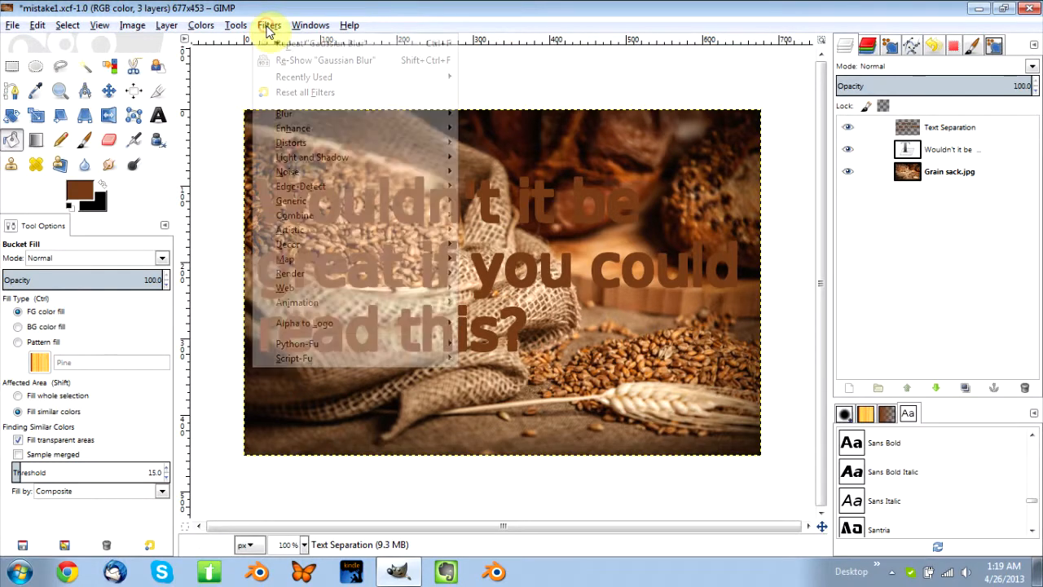
mouse_move(303, 114)
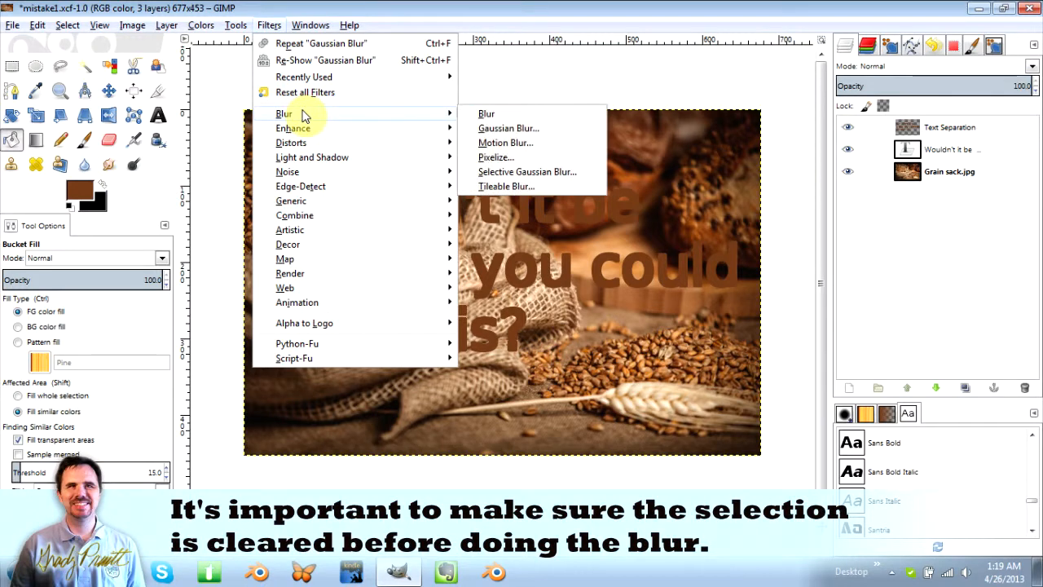
left_click(514, 129)
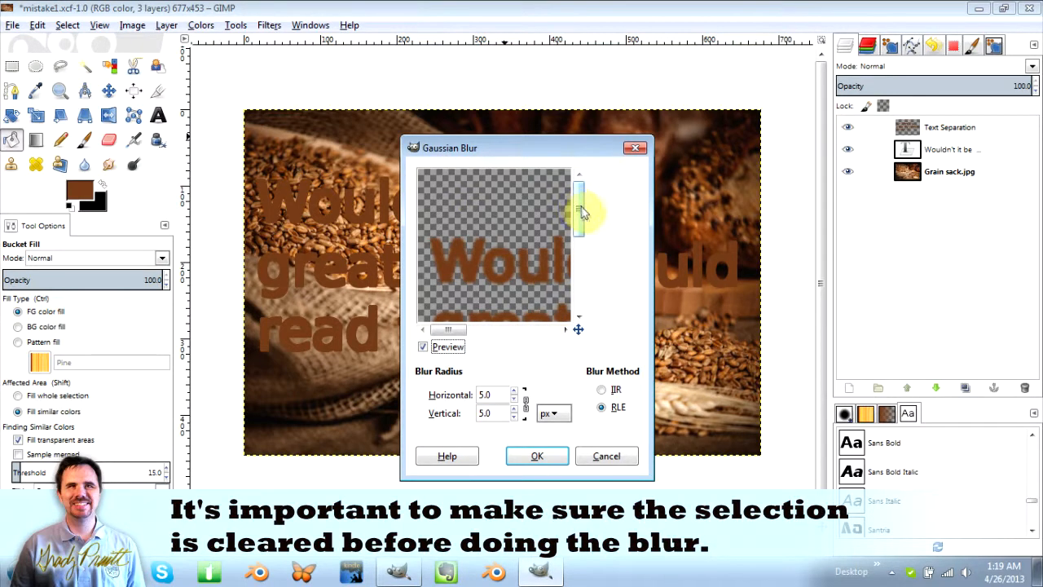
left_click_drag(580, 212, 592, 236)
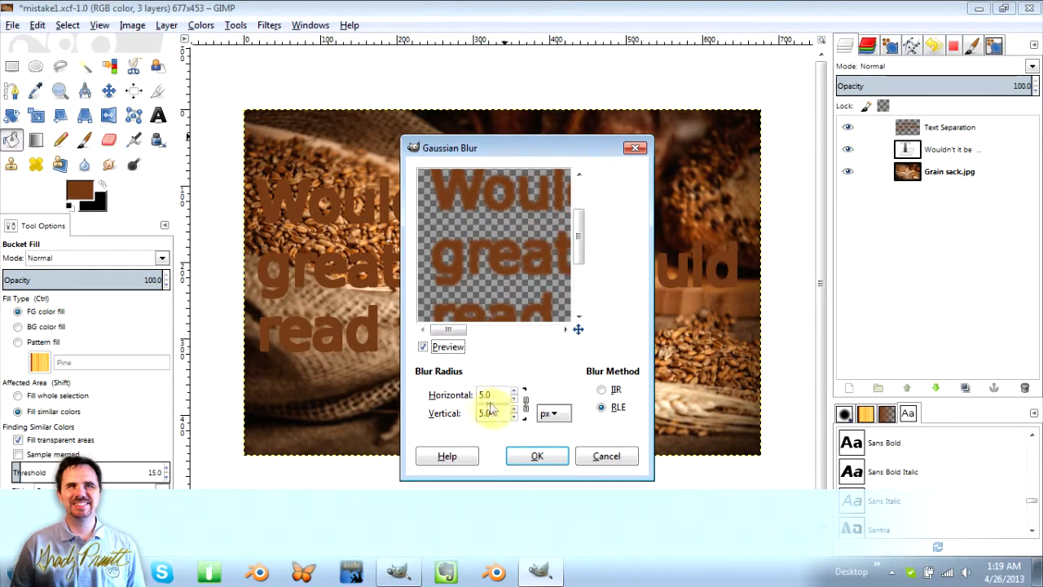
left_click(538, 456)
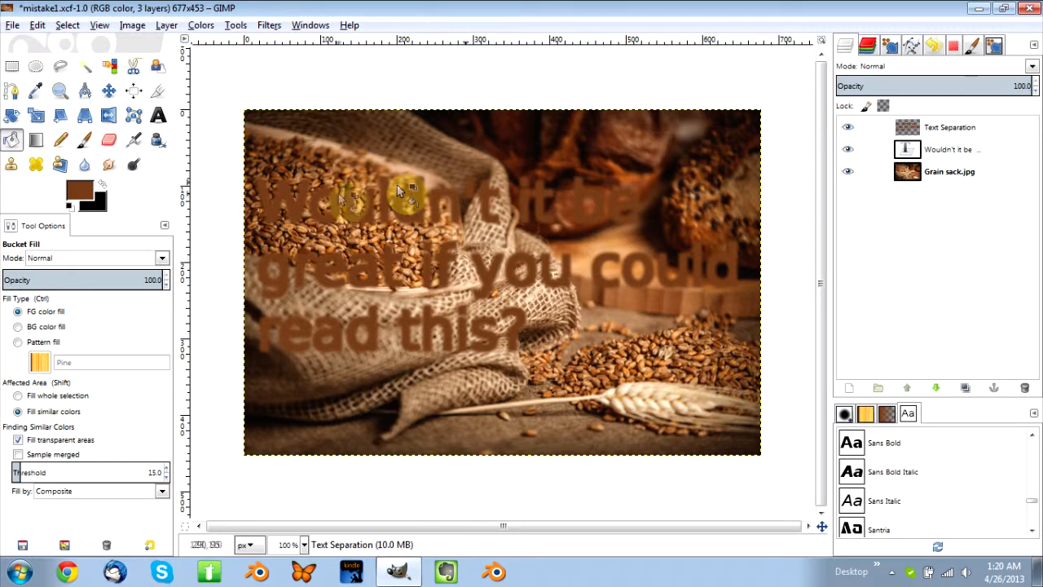
Move the Text Separation layer below the text layer and set its opacity to 89.1.
left_click(947, 131)
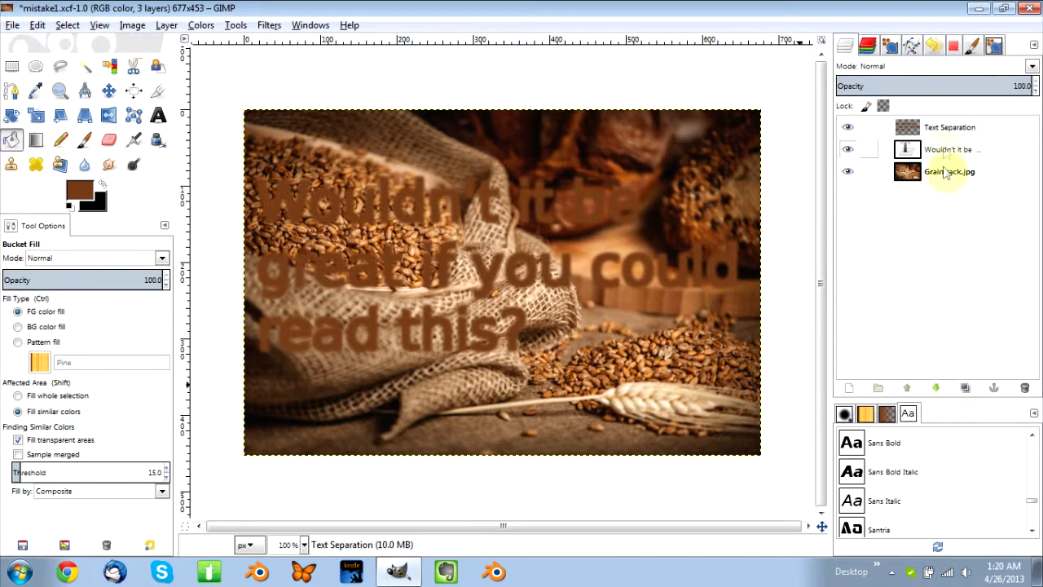
left_click(937, 389)
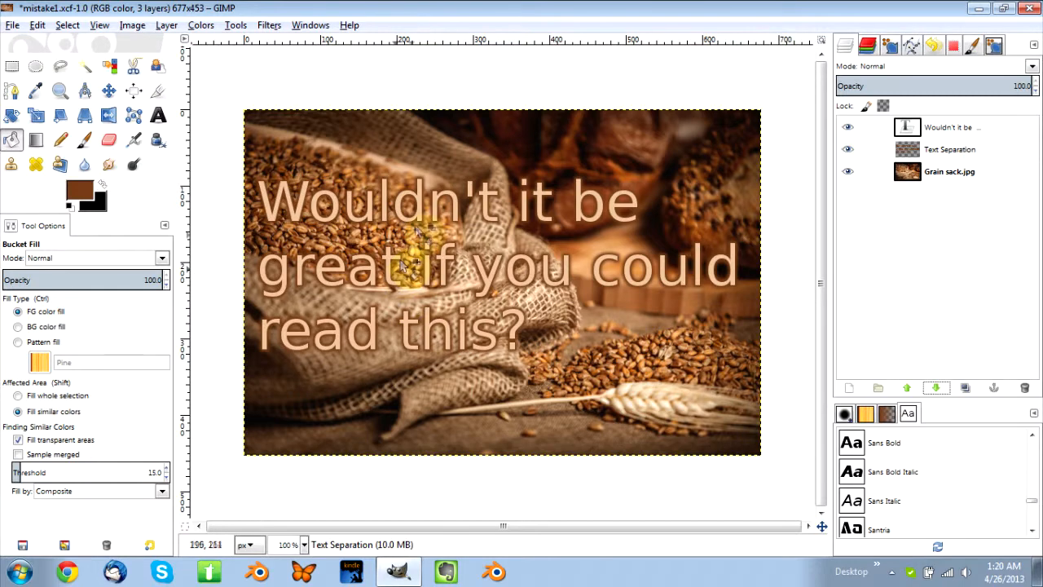
left_click(990, 152)
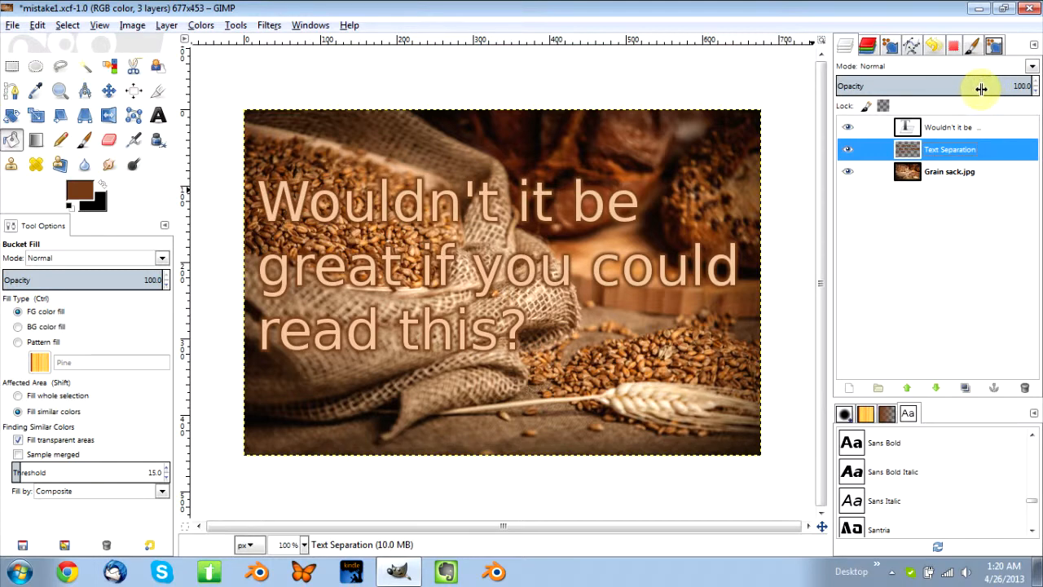
left_click_drag(981, 88, 1014, 77)
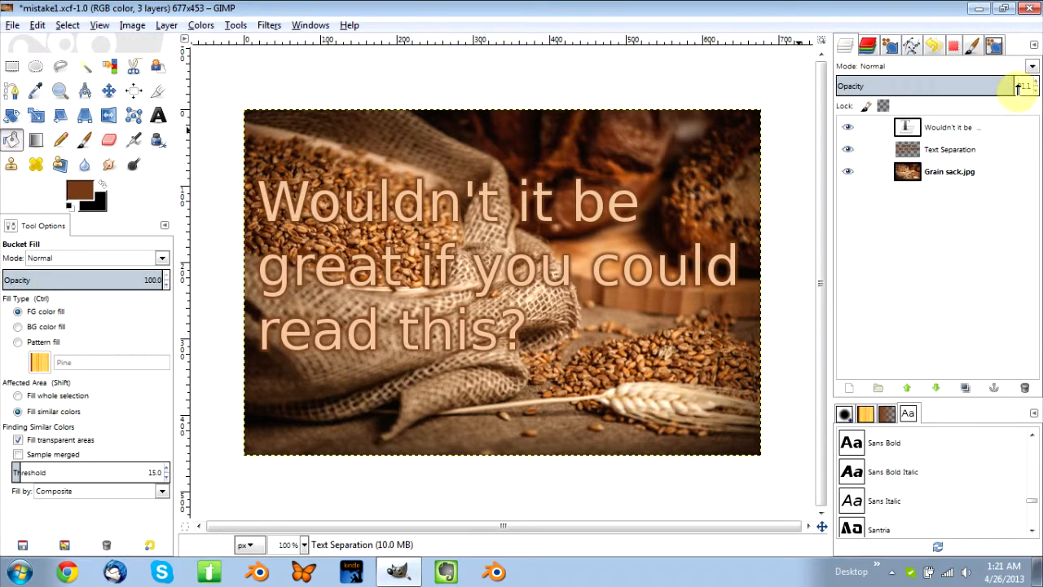
left_click_drag(1017, 88, 1011, 86)
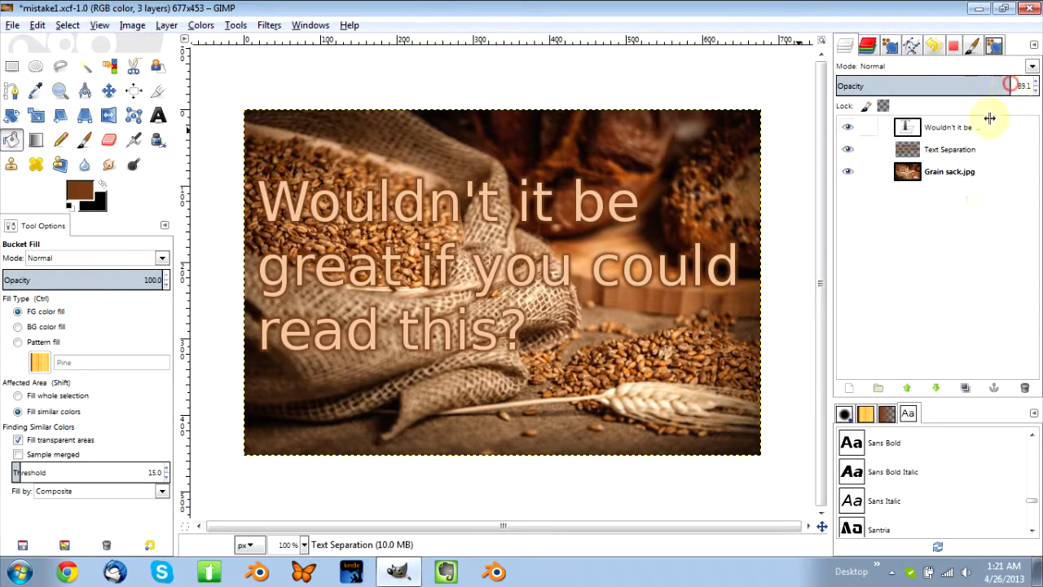